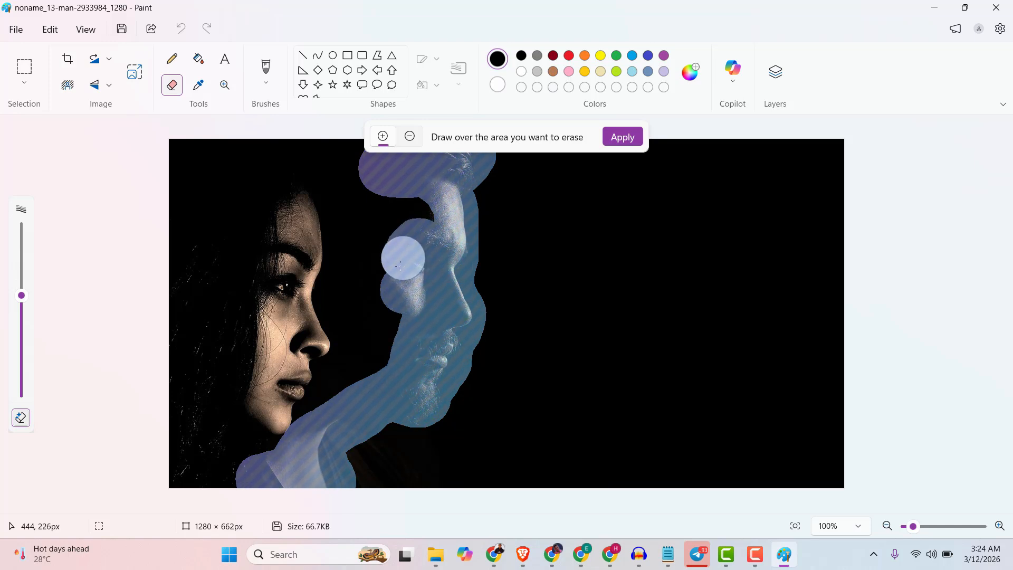
Apply Generative erase to the masked area covering the bearded man.
left_click(622, 139)
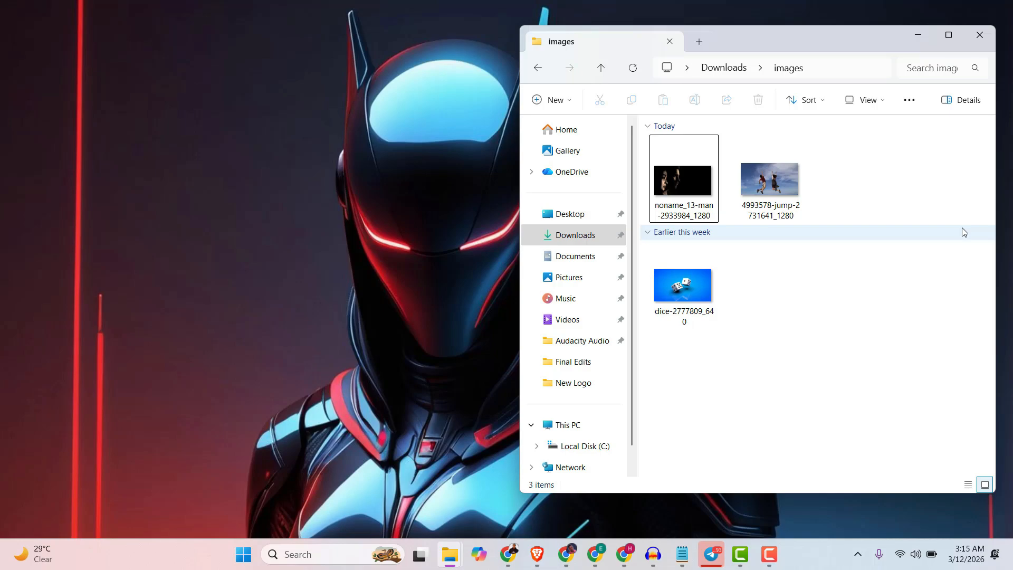
View noname_13-man-2933984_1280 and the other two pictures in the images folder, and close the viewer.
left_click(686, 182)
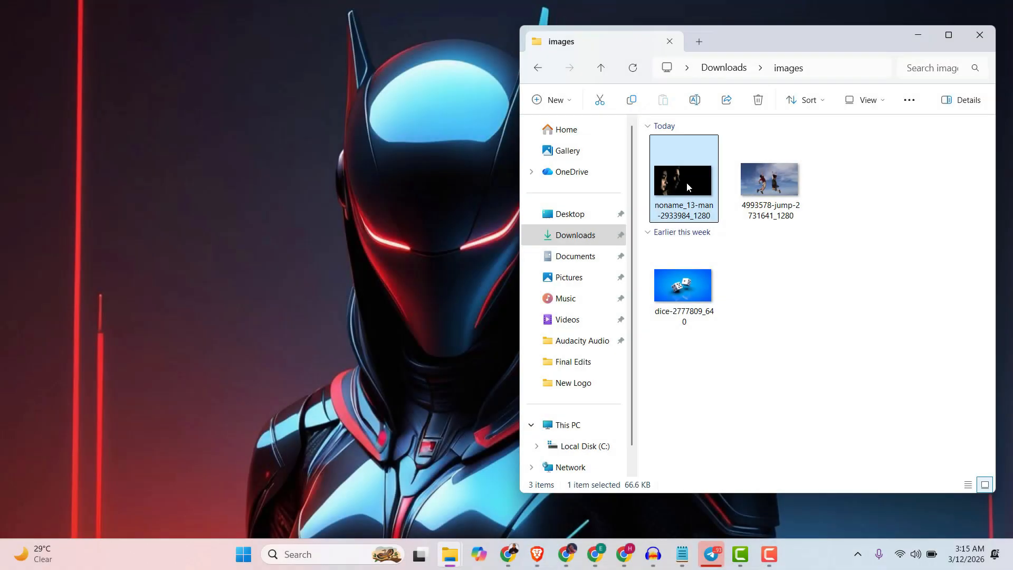
double_click(686, 182)
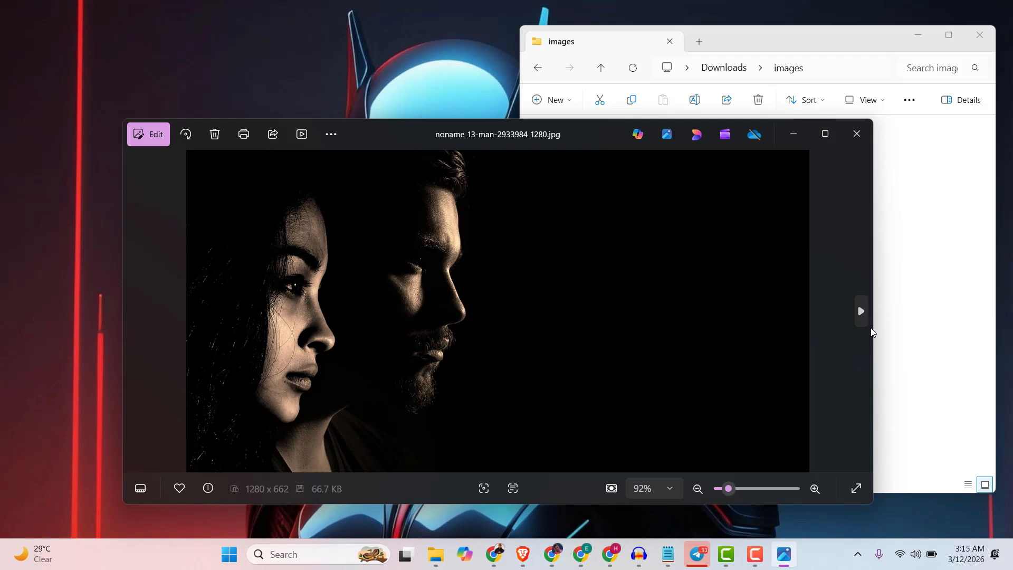
left_click(861, 311)
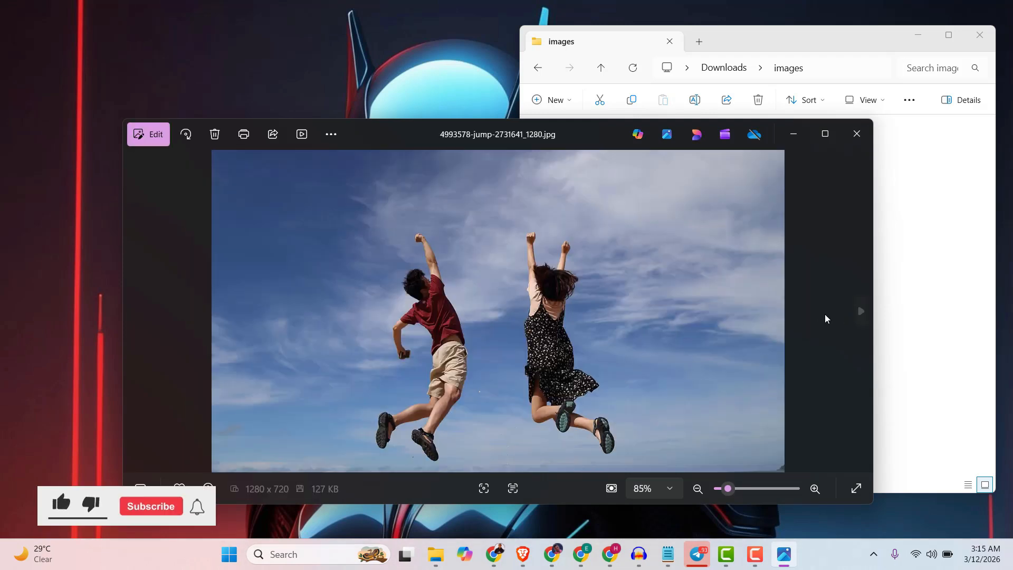
left_click(861, 312)
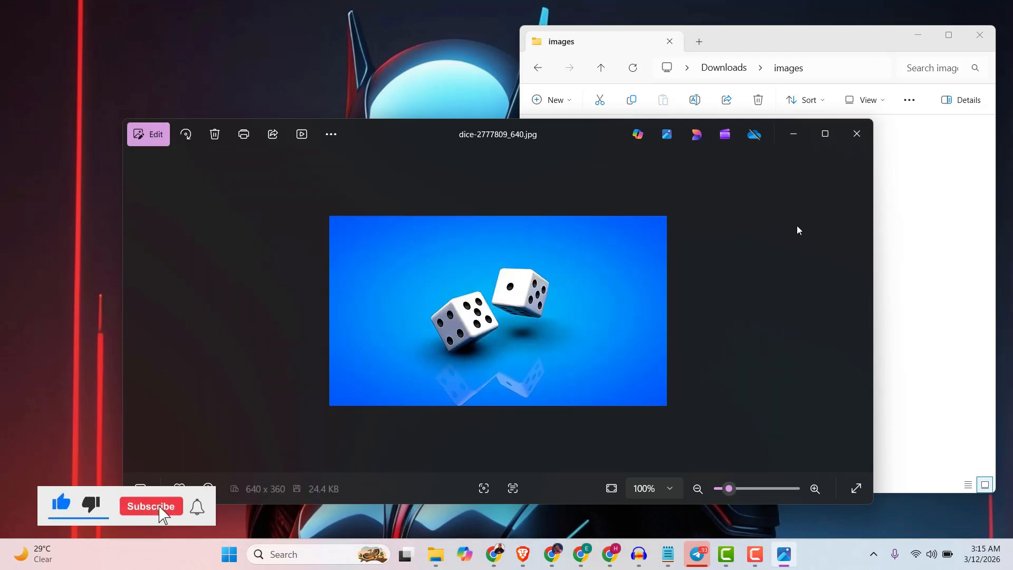
left_click(854, 134)
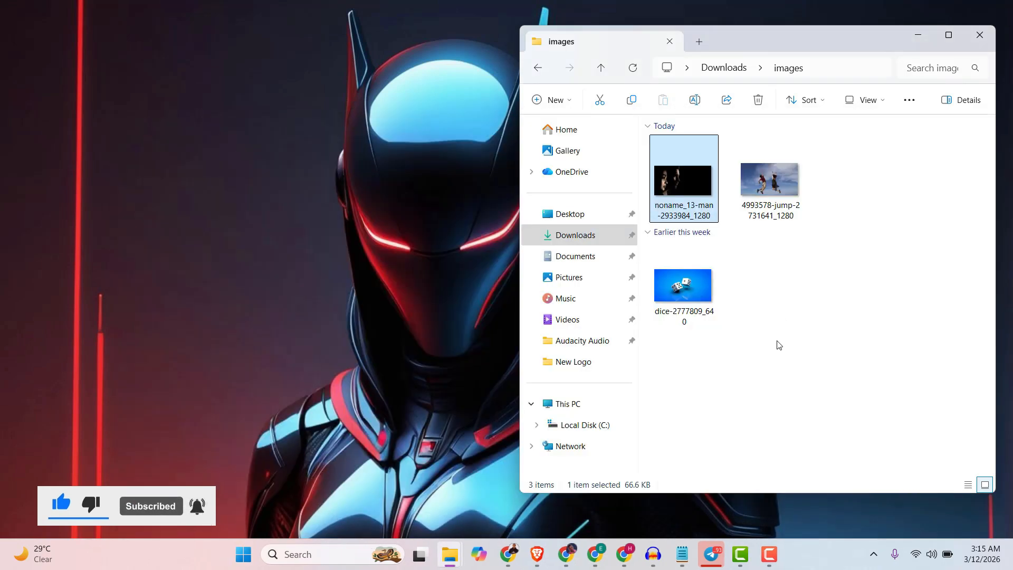
left_click(777, 343)
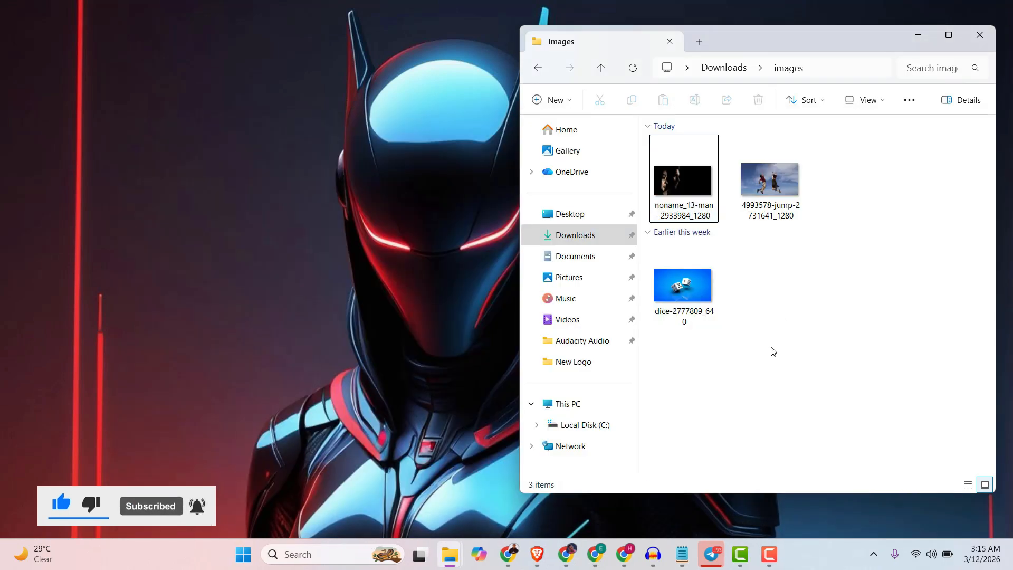
Open the 4993578-jump-2731641_1280 picture from the images folder in Paint.
left_click(755, 185)
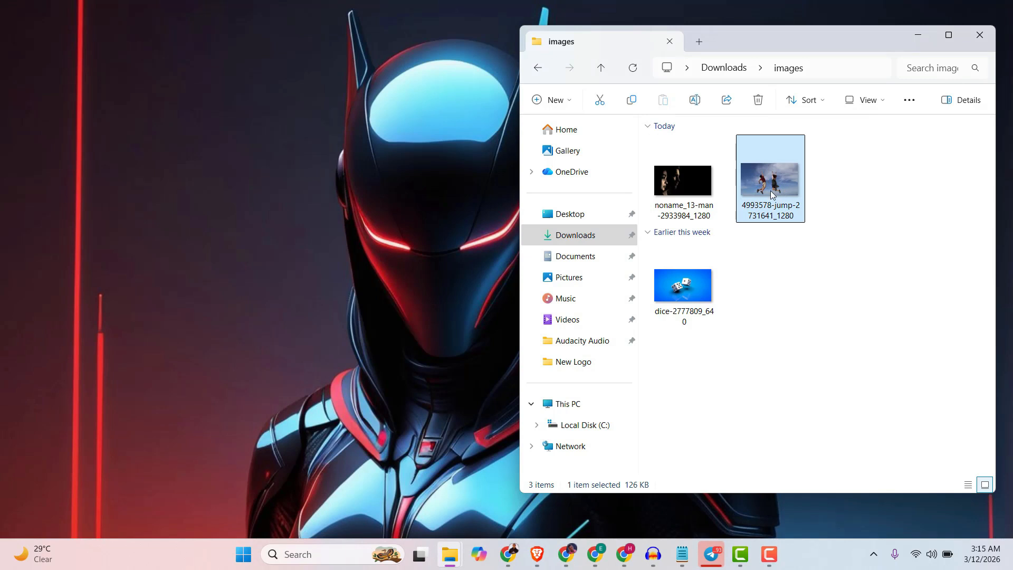
right_click(771, 194)
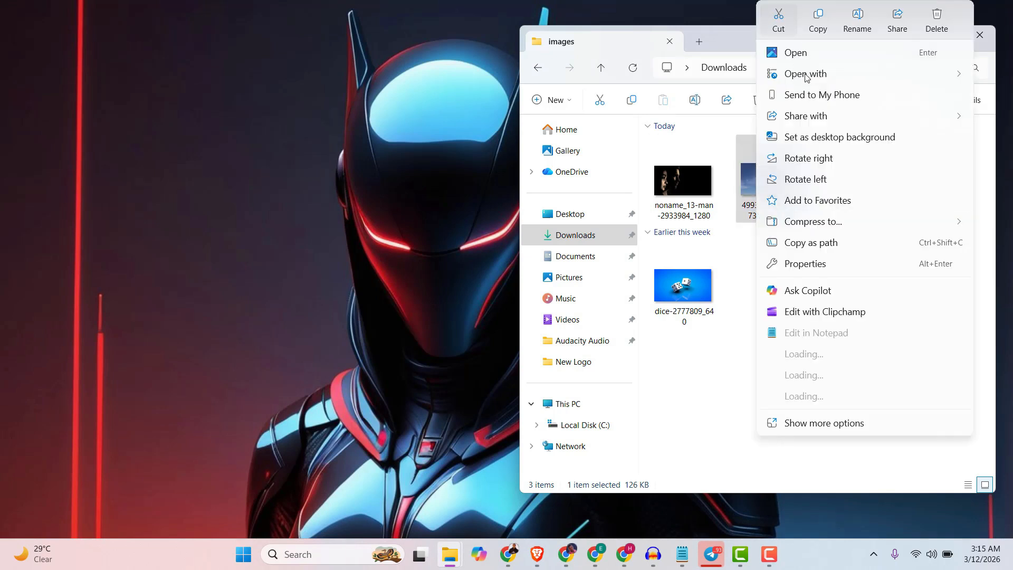
mouse_move(798, 79)
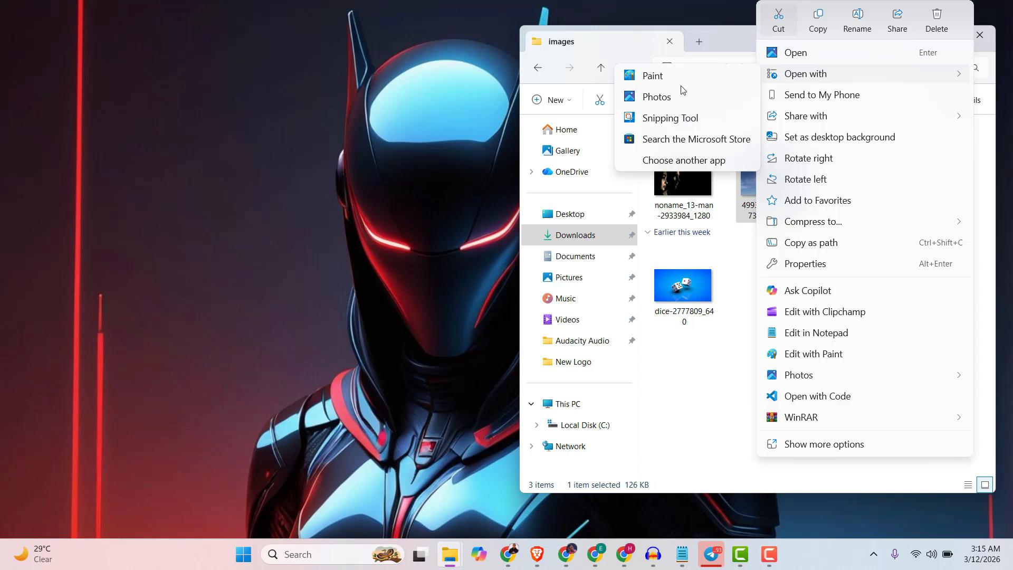
left_click(656, 79)
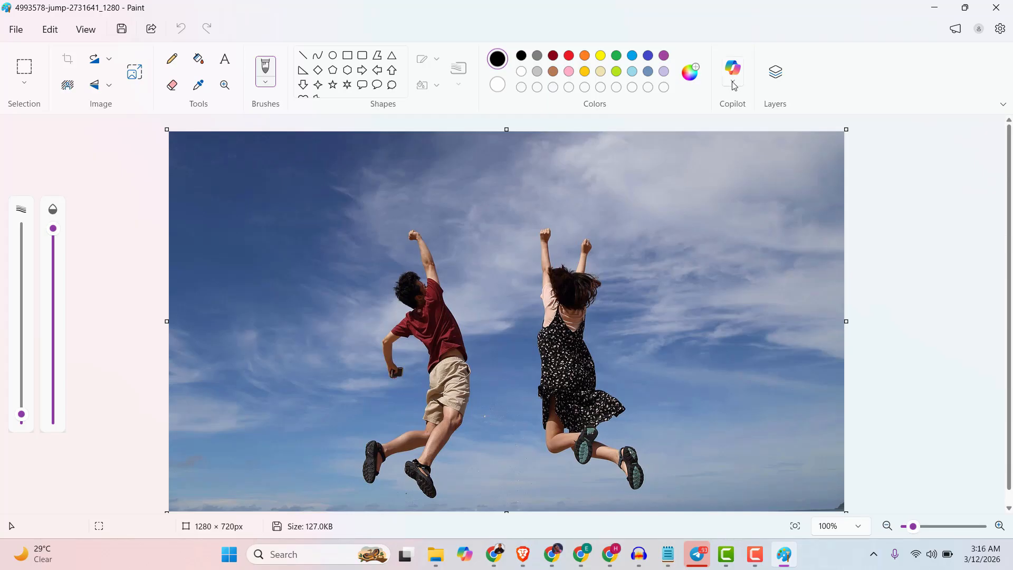
Remove the jumping woman with Generative erase, using an enlarged brush to mask her whole figure, and close Paint.
left_click(733, 79)
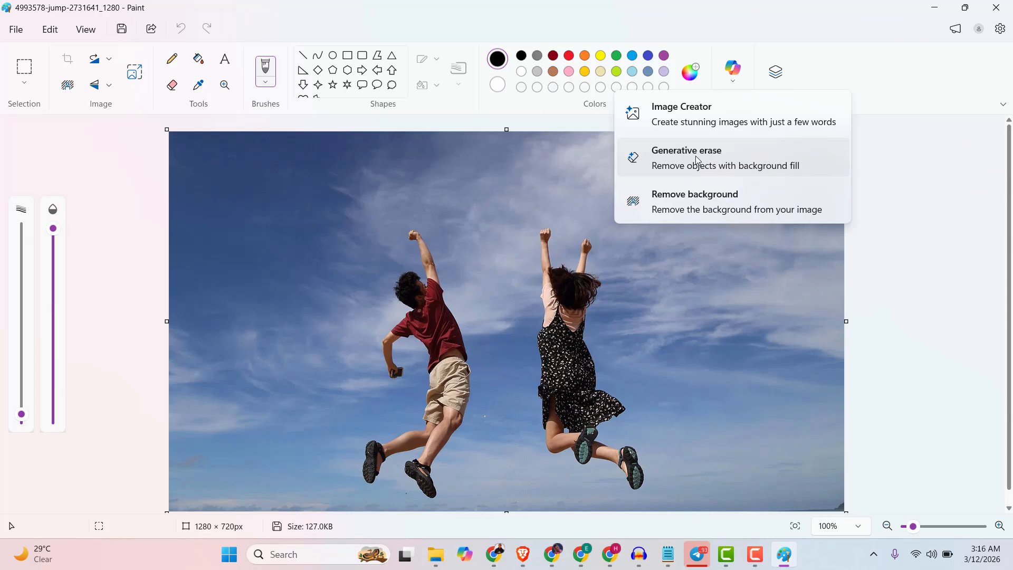
left_click(697, 159)
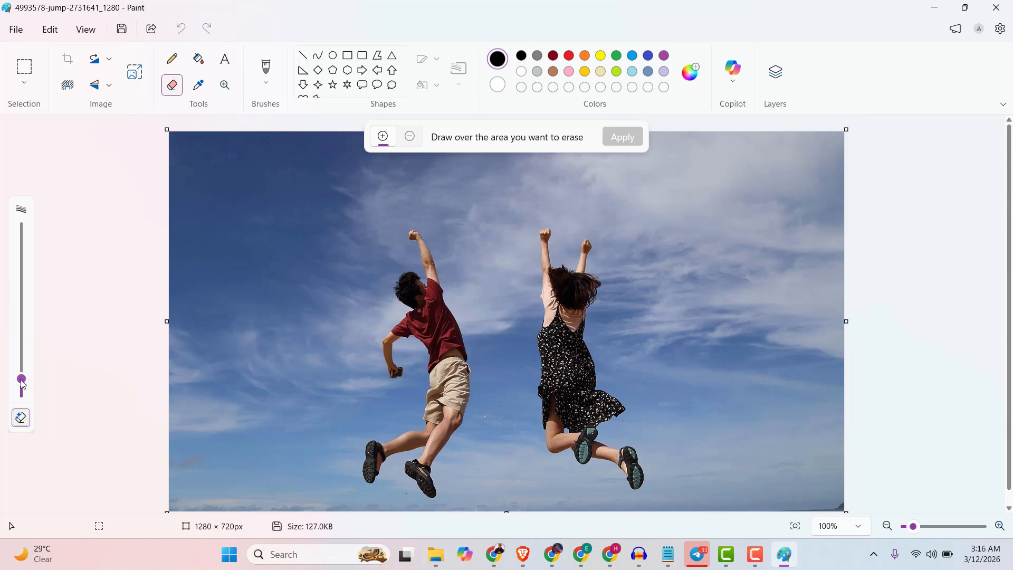
left_click_drag(22, 380, 16, 319)
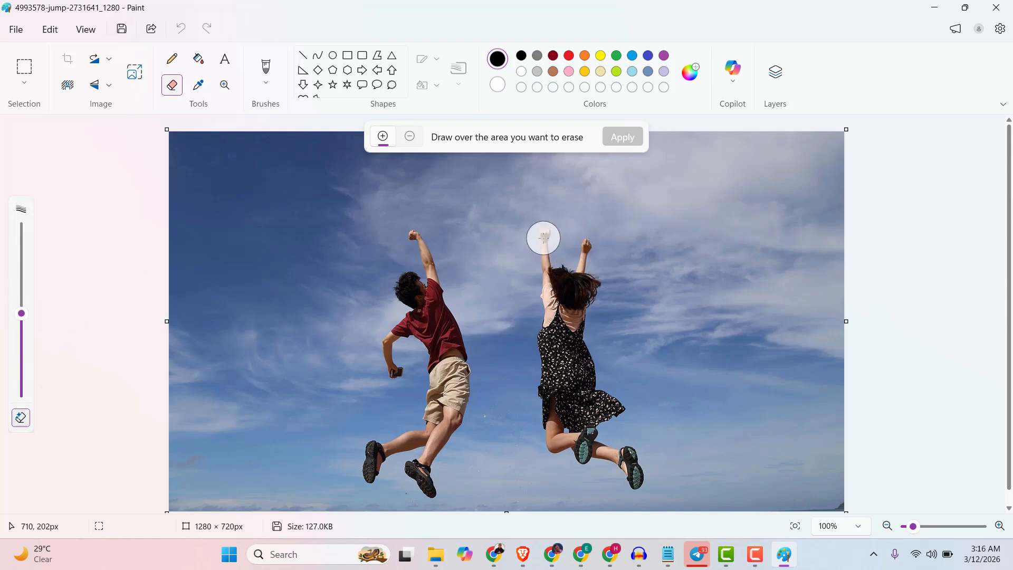
left_click_drag(22, 316, 21, 333)
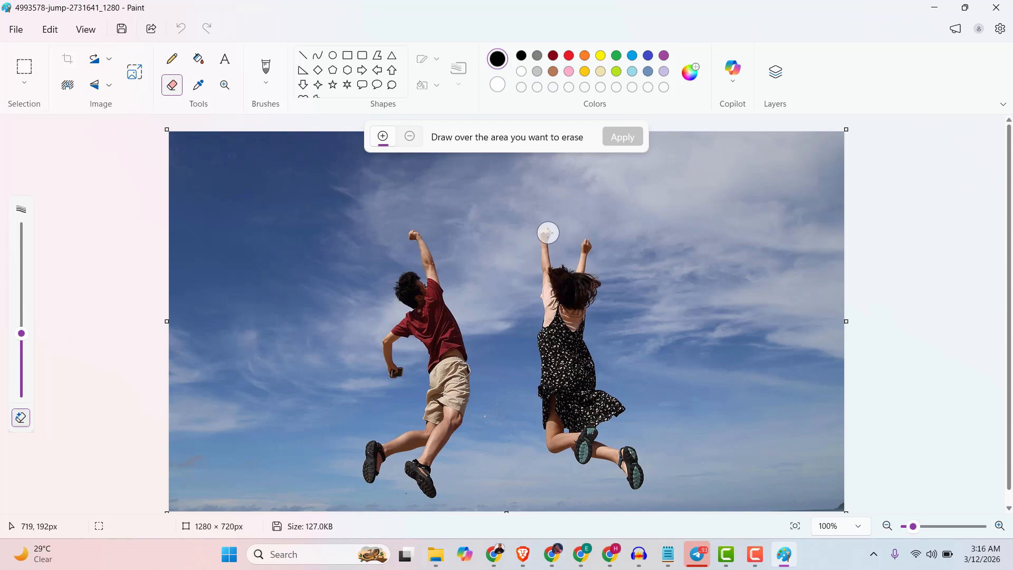
mouse_move(545, 232)
left_mouse_down()
mouse_move(547, 446)
mouse_move(574, 442)
mouse_move(583, 465)
mouse_move(615, 456)
mouse_move(630, 485)
mouse_move(643, 476)
mouse_move(629, 447)
mouse_move(598, 443)
mouse_move(608, 398)
mouse_move(585, 351)
mouse_move(582, 310)
mouse_move(600, 281)
mouse_move(581, 265)
mouse_move(585, 244)
mouse_move(559, 279)
mouse_move(584, 291)
mouse_move(563, 315)
mouse_move(557, 407)
mouse_move(558, 392)
mouse_move(580, 435)
mouse_move(578, 380)
left_mouse_up()
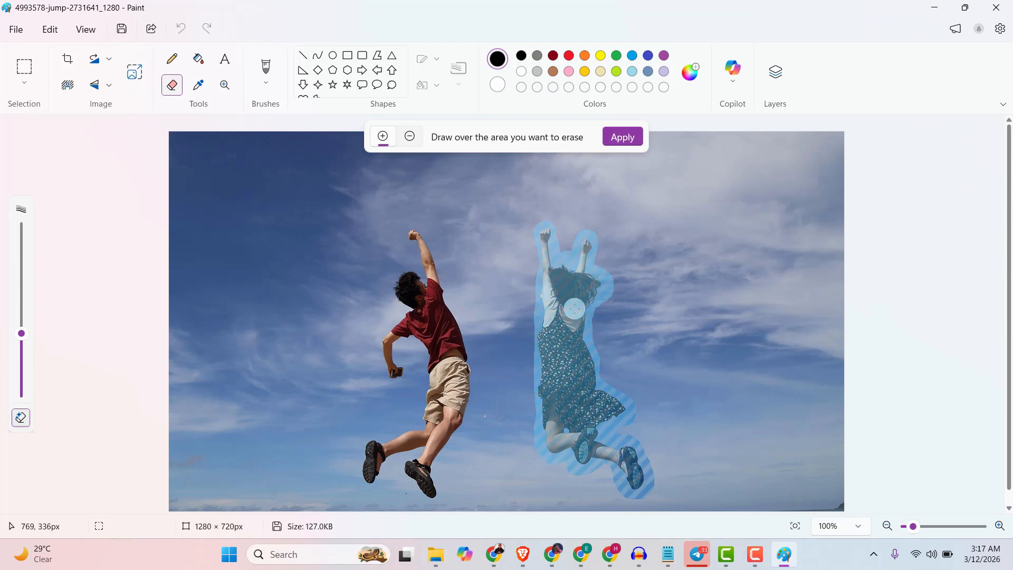
left_click(622, 137)
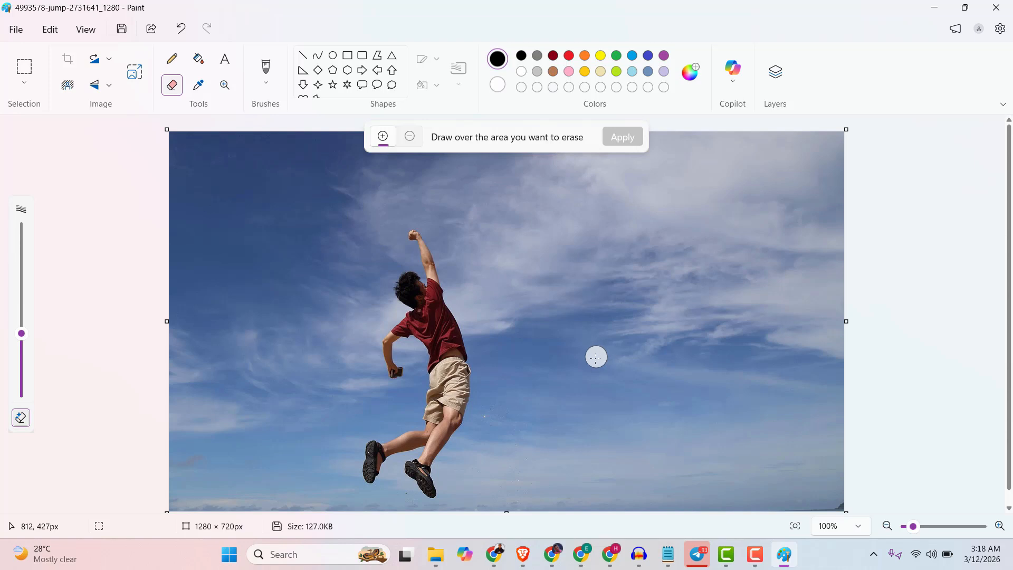
left_click(999, 7)
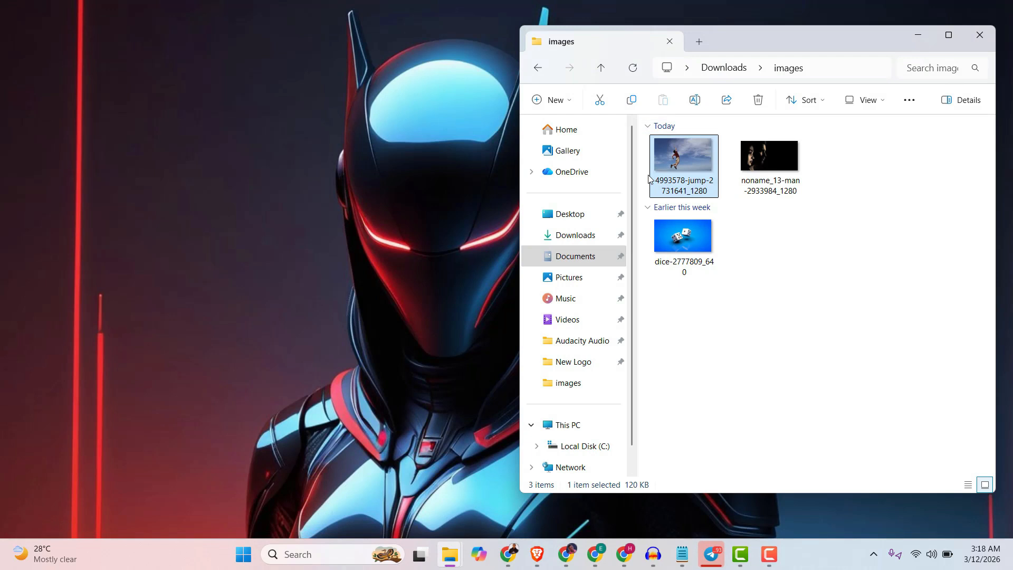
View the edited 4993578-jump-2731641_1280 picture in the photo viewer and close it.
double_click(676, 165)
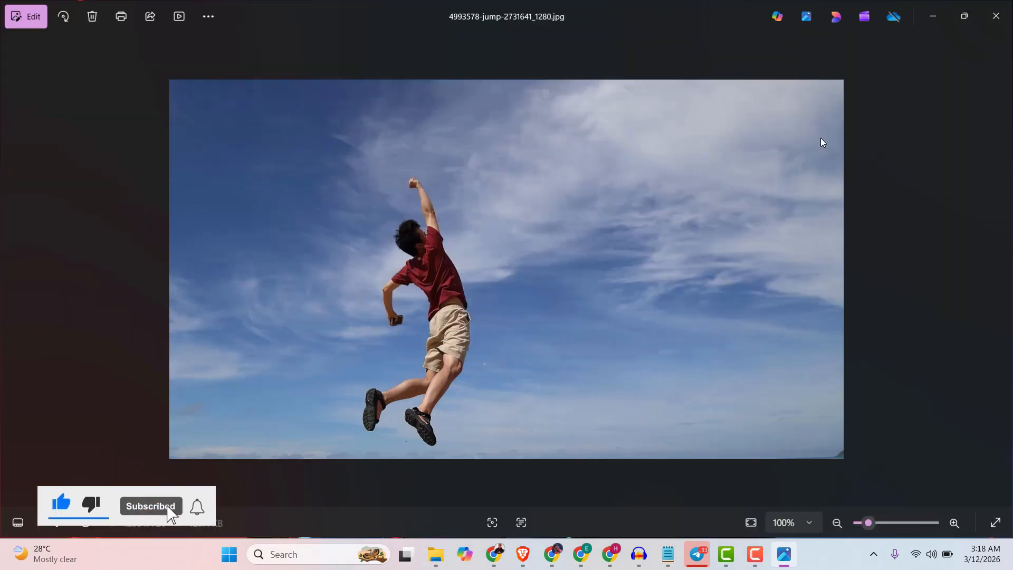
left_click(824, 134)
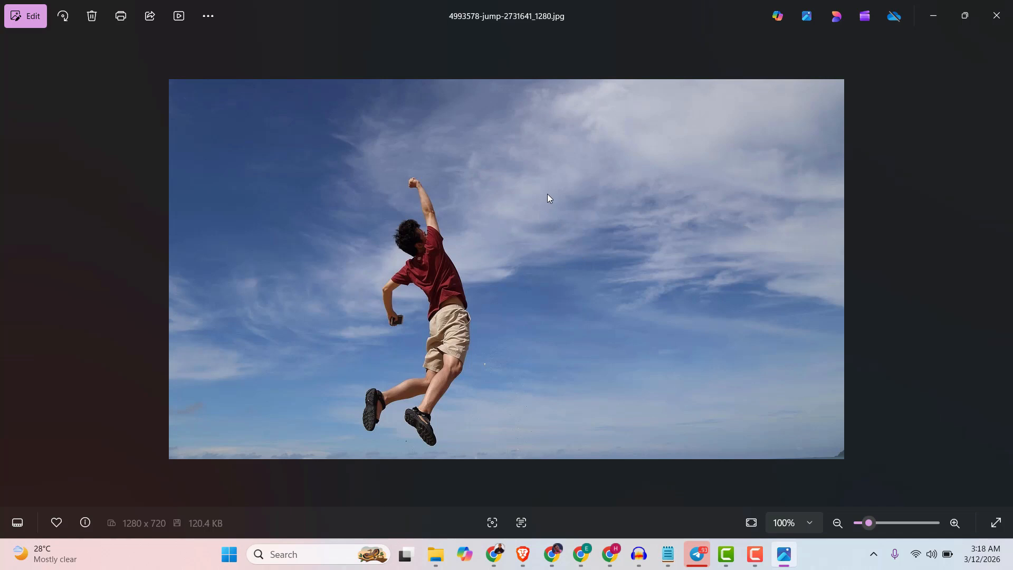
left_click(996, 16)
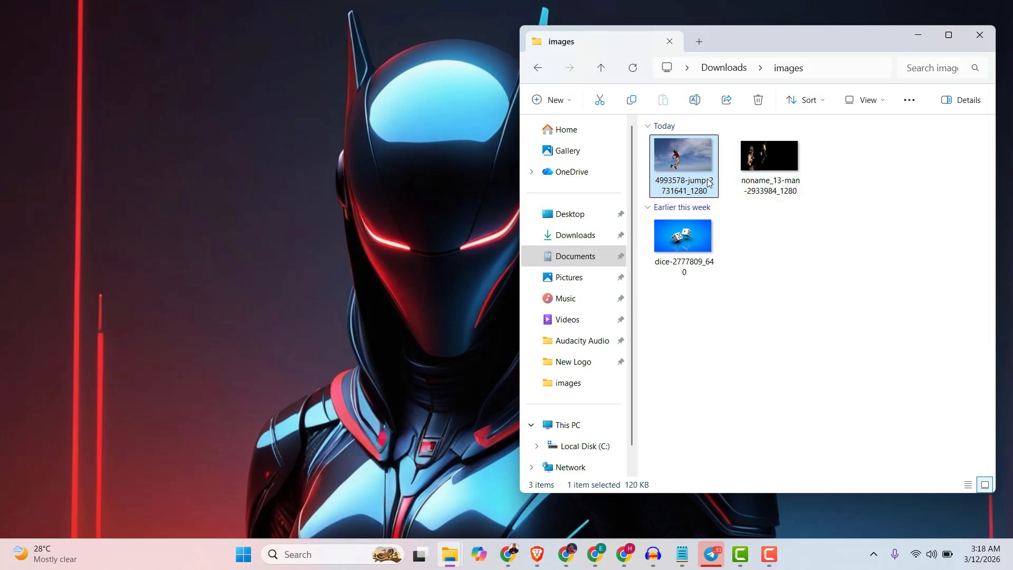
Open the dice-2777809_640 picture from the images folder in Paint.
left_click(689, 252)
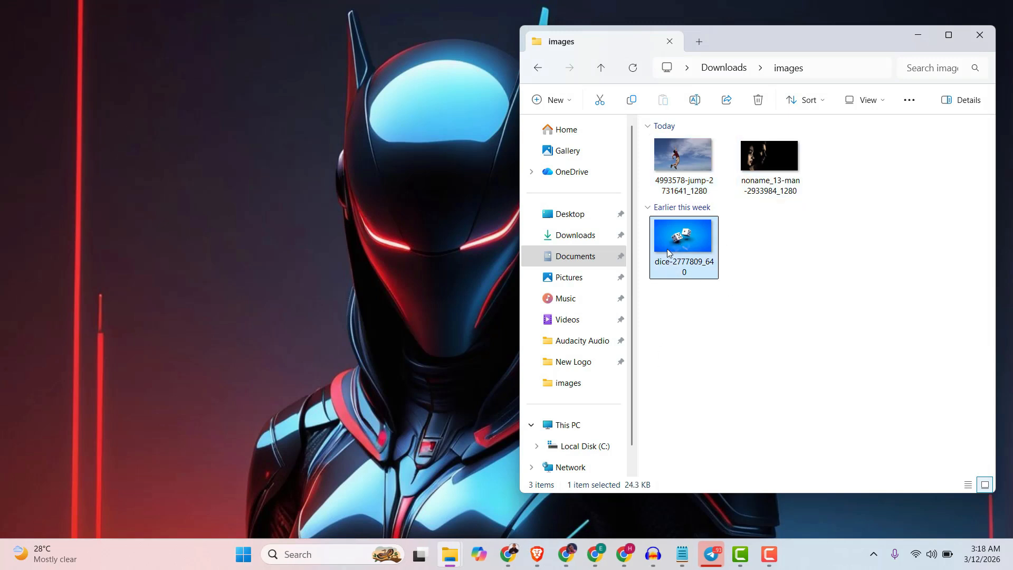
right_click(706, 223)
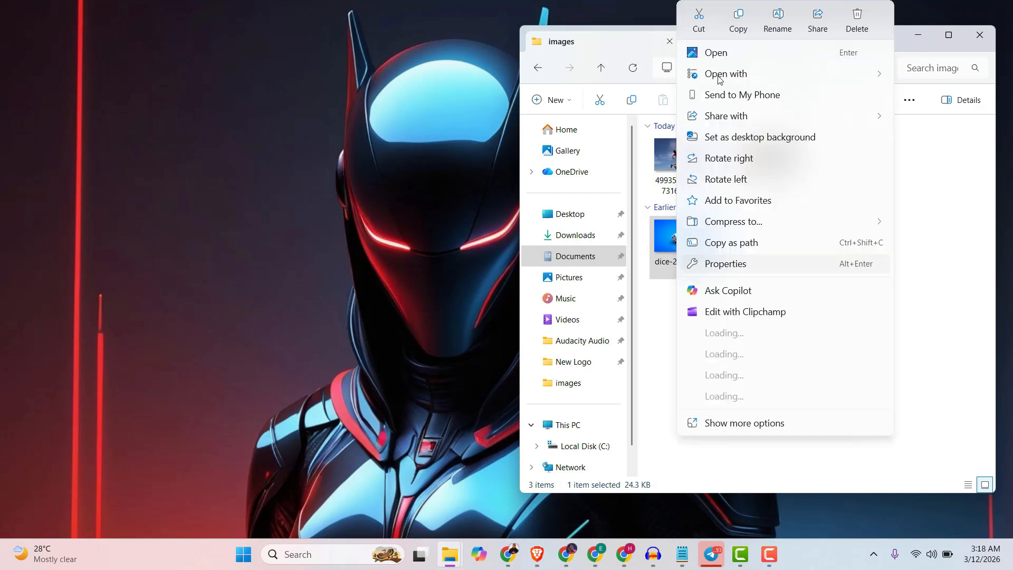
mouse_move(720, 77)
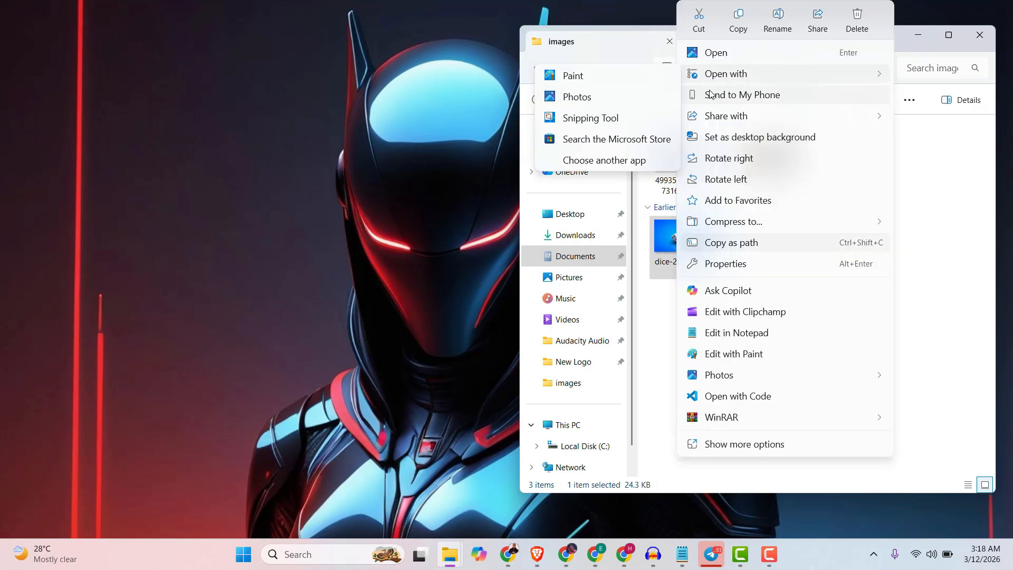
left_click(574, 76)
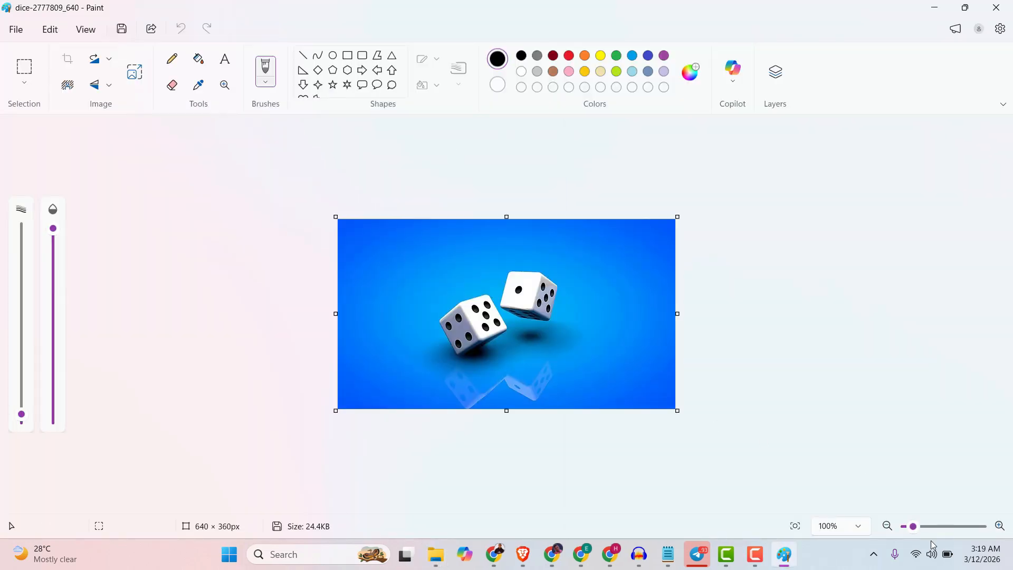
Remove the centre dot from the five-dot face of the left die with Generative erase, using a slightly enlarged brush.
left_click_drag(916, 529, 923, 530)
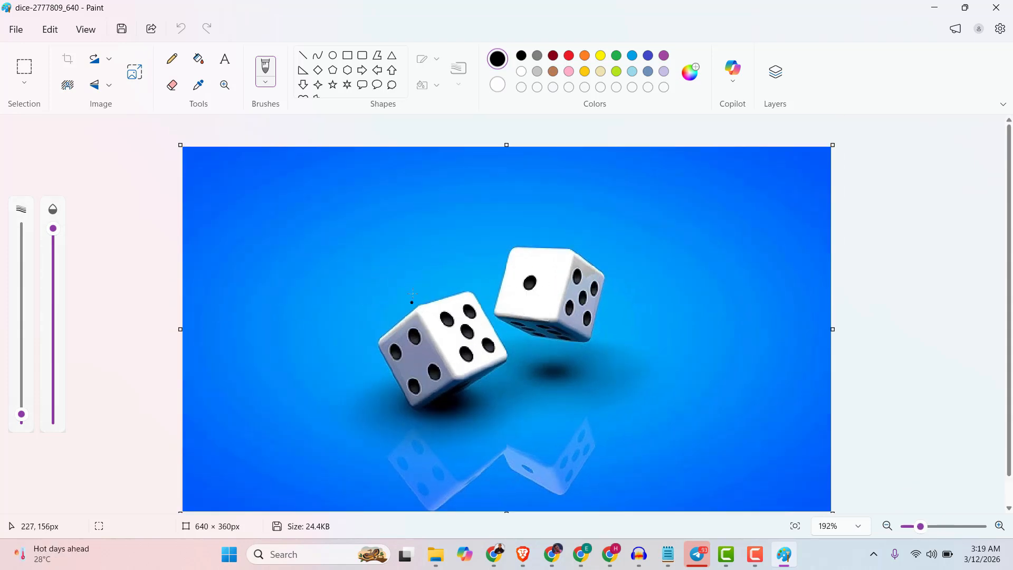
left_click(732, 87)
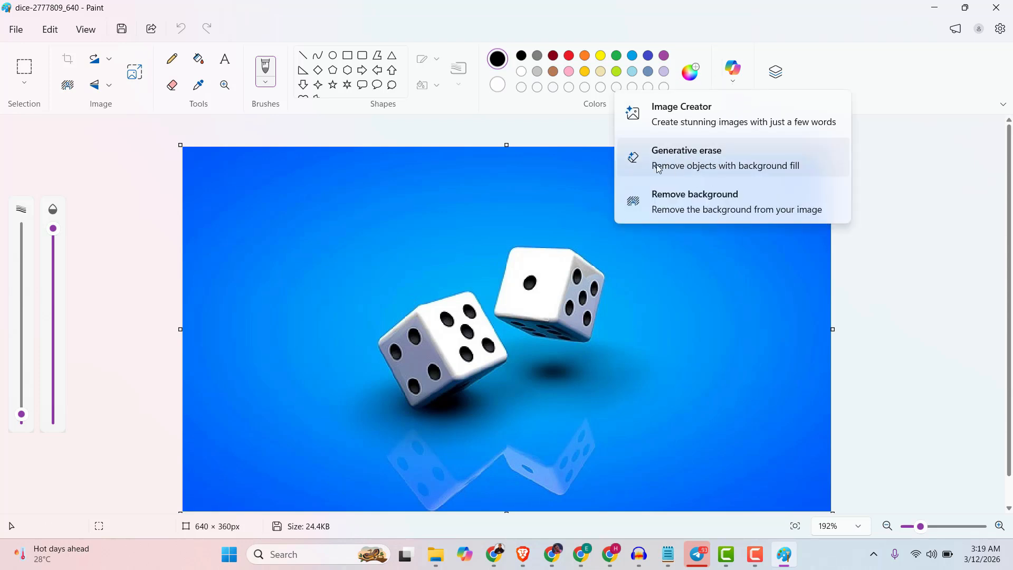
left_click(690, 163)
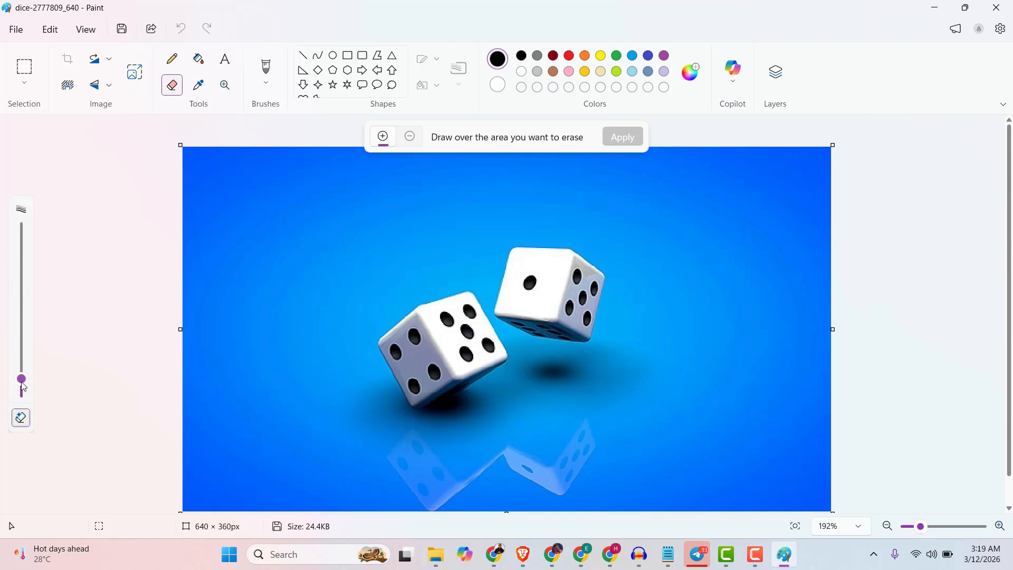
left_click_drag(22, 379, 22, 351)
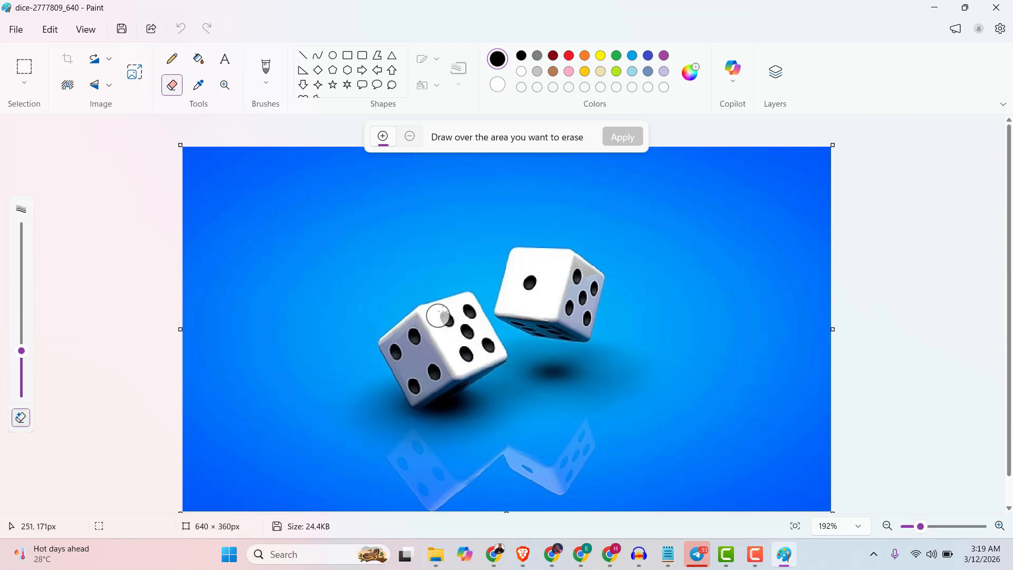
left_click(468, 331)
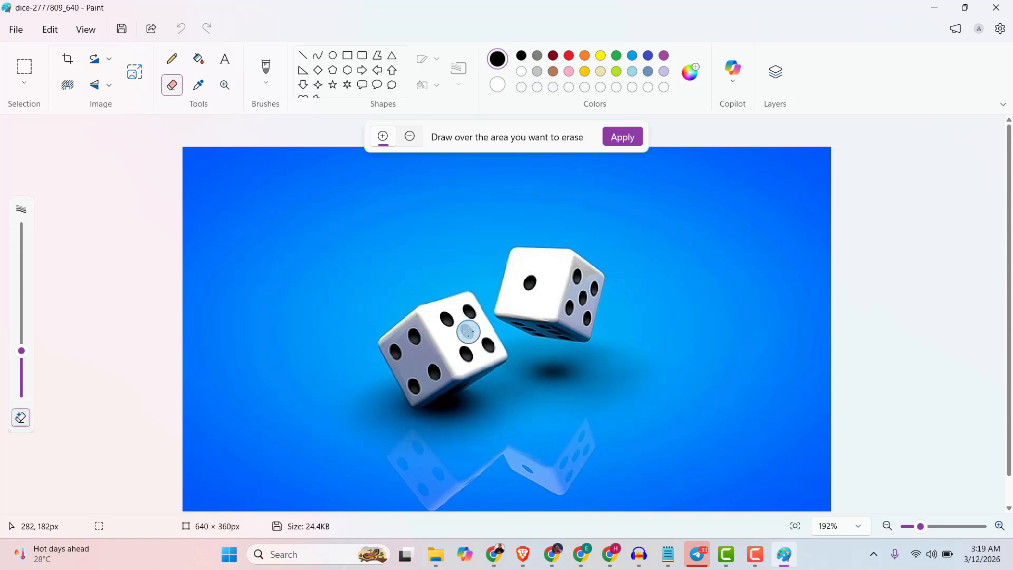
left_click(626, 138)
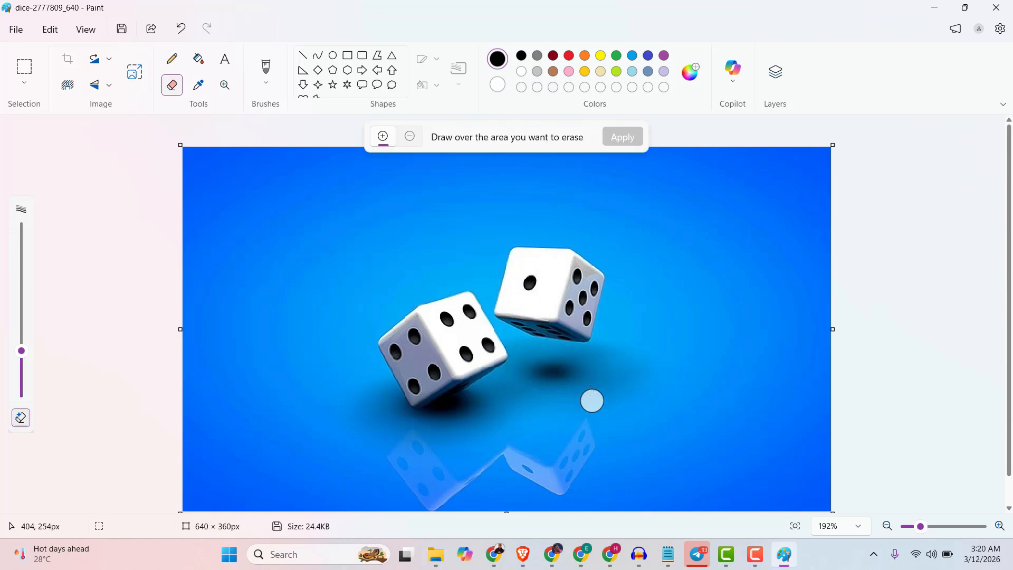
Erase the right die together with its shadow and reflection using Generative erase, and close Paint.
mouse_move(502, 239)
left_mouse_down()
mouse_move(588, 264)
mouse_move(597, 309)
mouse_move(644, 374)
mouse_move(600, 396)
mouse_move(517, 395)
mouse_move(520, 354)
mouse_move(498, 290)
mouse_move(508, 255)
mouse_move(570, 272)
mouse_move(618, 381)
mouse_move(527, 388)
mouse_move(607, 367)
mouse_move(536, 384)
mouse_move(565, 309)
mouse_move(530, 285)
mouse_move(522, 307)
mouse_move(537, 371)
mouse_move(560, 335)
mouse_move(537, 295)
mouse_move(586, 343)
left_mouse_up()
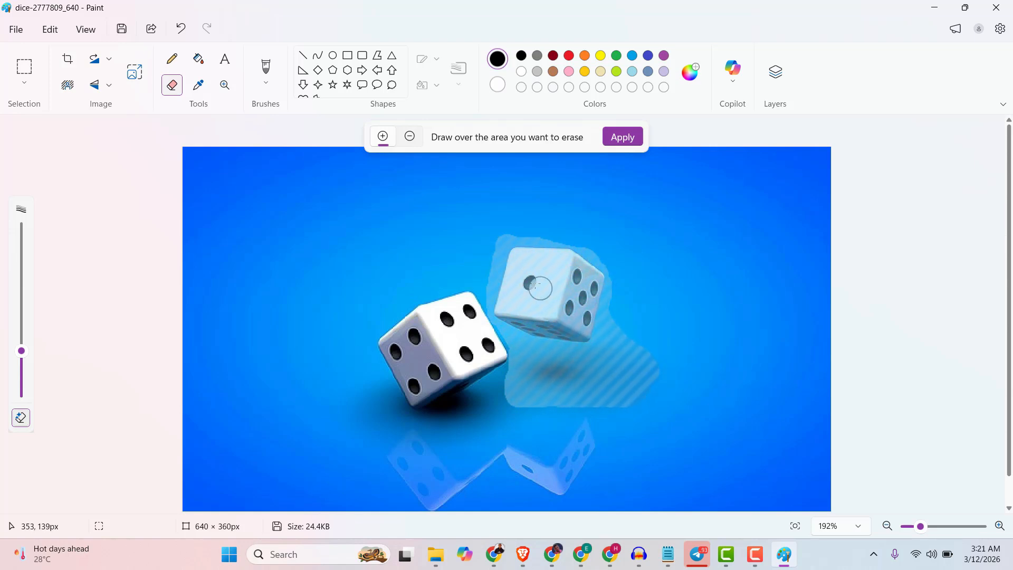
mouse_move(572, 401)
left_mouse_down()
mouse_move(589, 467)
mouse_move(548, 501)
mouse_move(512, 457)
mouse_move(544, 473)
mouse_move(574, 442)
mouse_move(562, 468)
mouse_move(520, 456)
mouse_move(568, 462)
mouse_move(572, 420)
mouse_move(557, 480)
left_mouse_up()
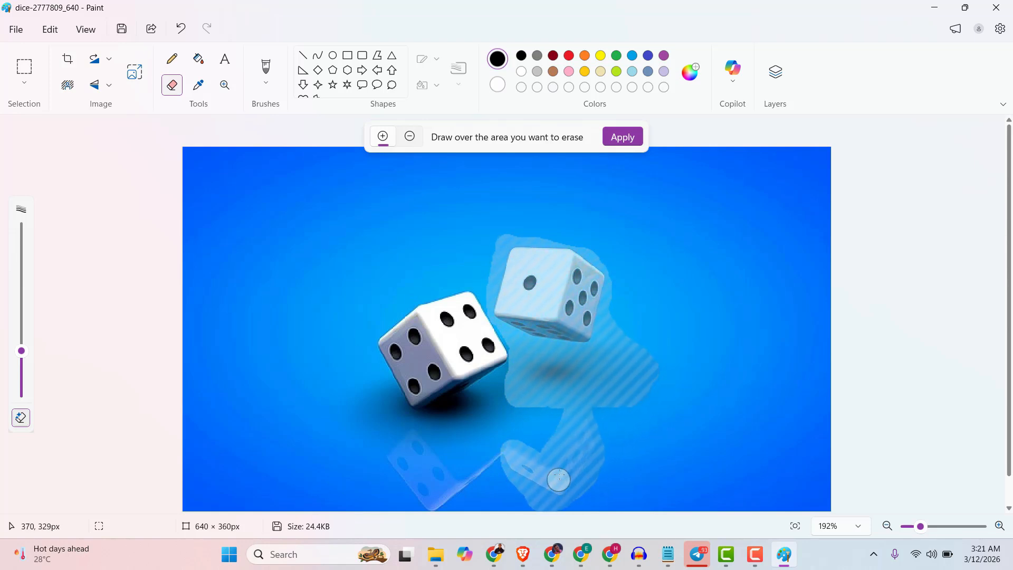
left_click(623, 141)
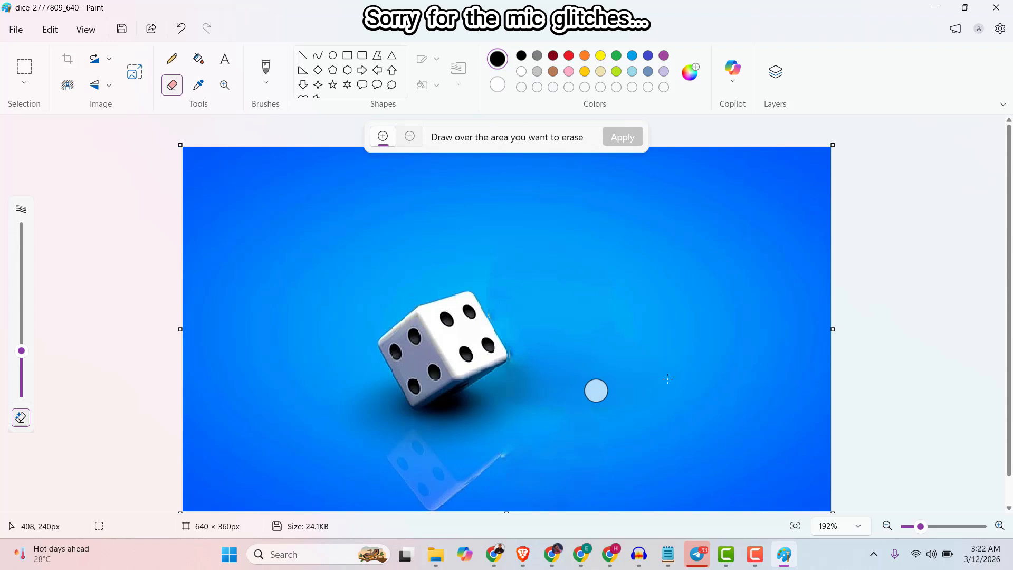
left_click(995, 10)
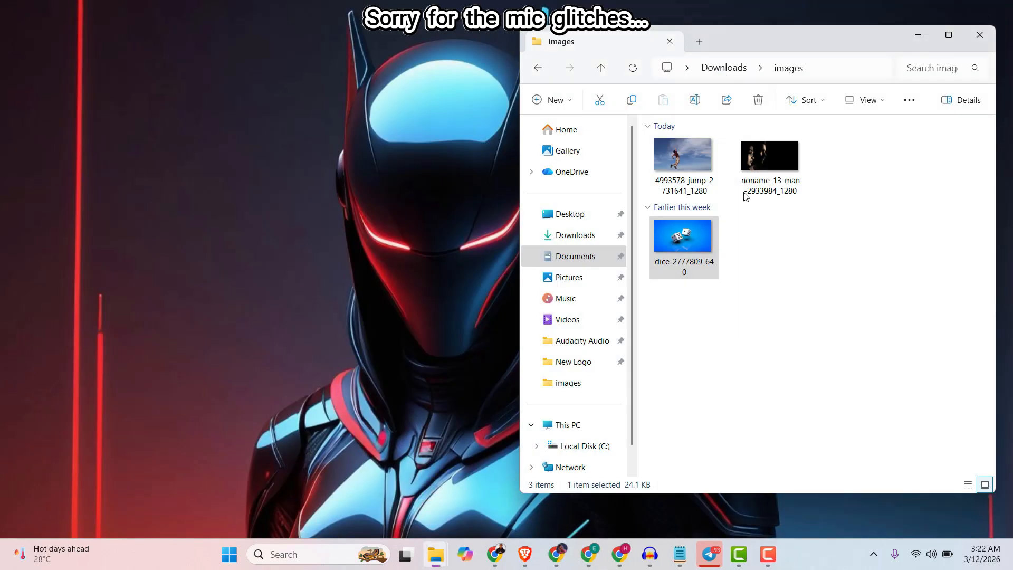
View the edited dice-2777809_640 picture in the photo viewer and close it.
double_click(681, 161)
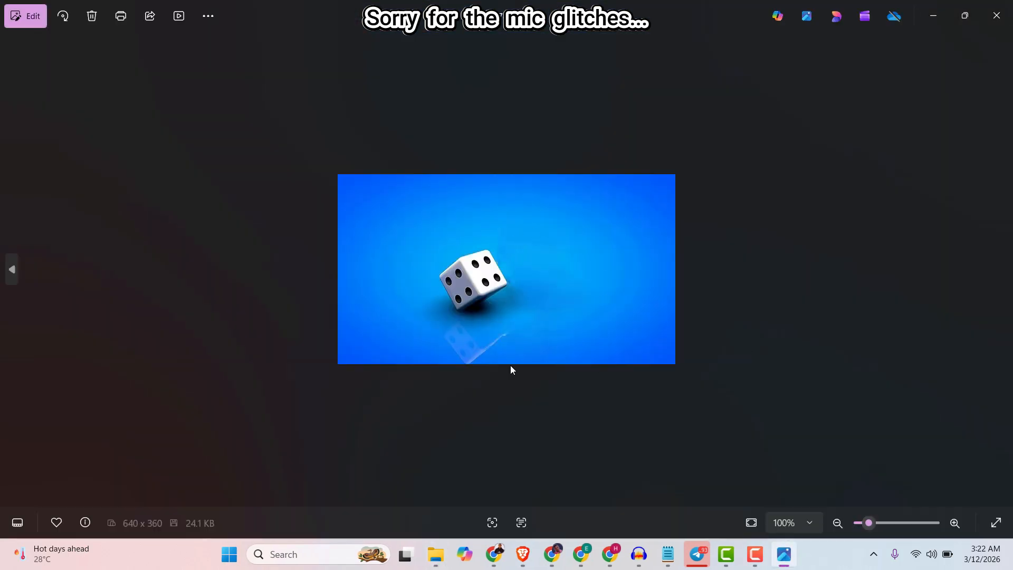
left_click(996, 15)
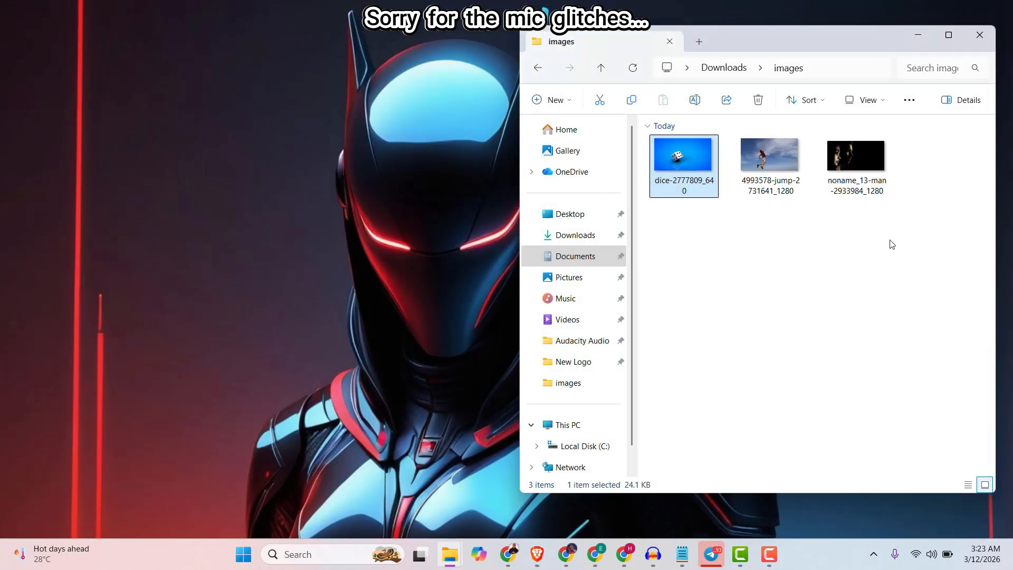
left_click(888, 244)
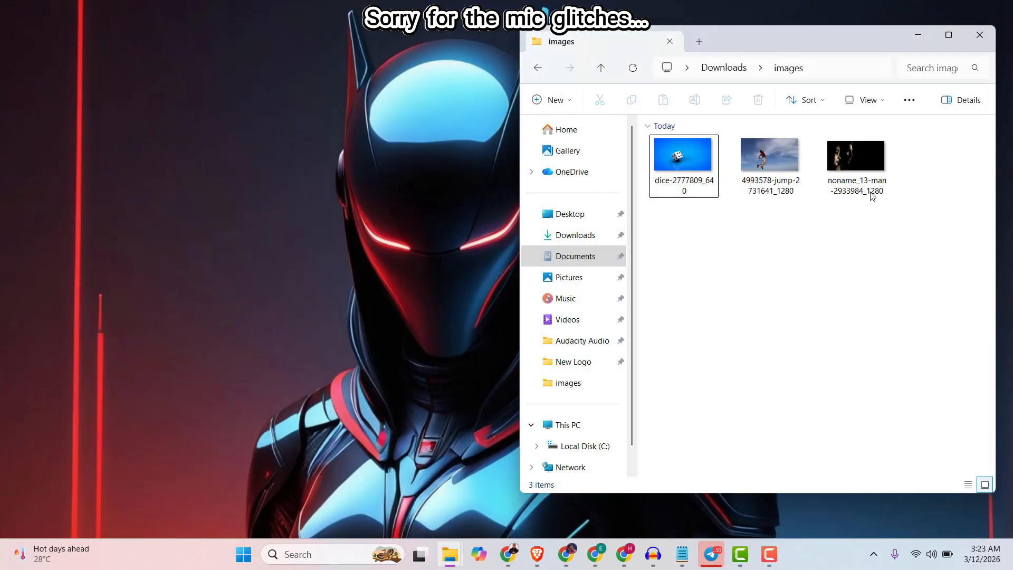
Open the noname_13-man-2933984_1280 picture from the images folder in Paint.
left_click(849, 166)
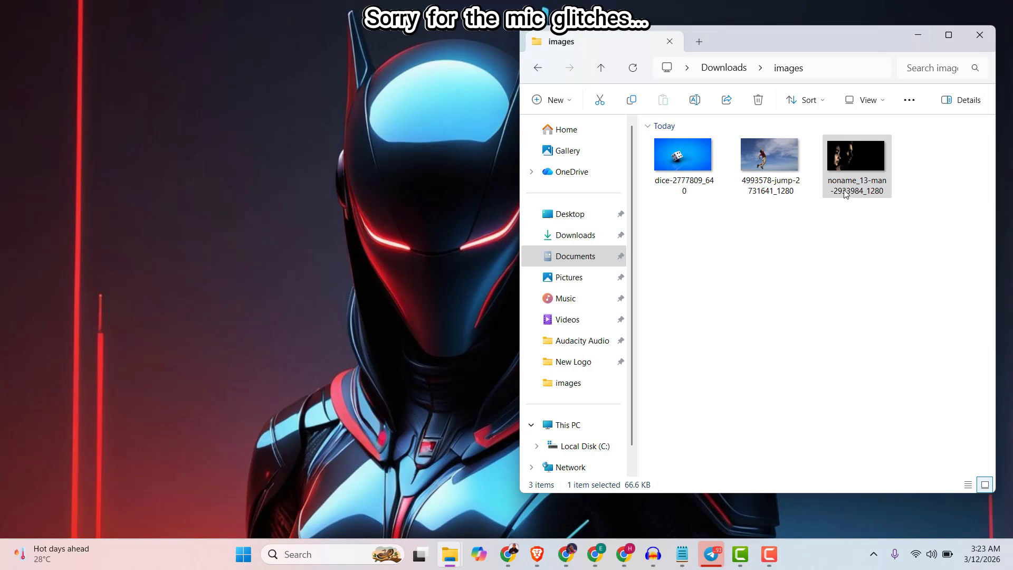
right_click(846, 180)
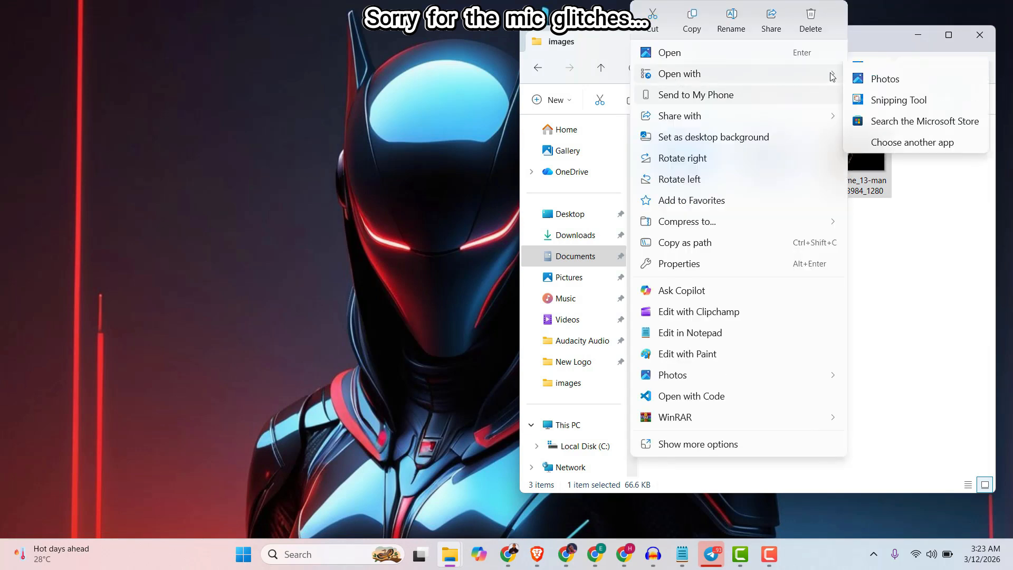
left_click(868, 101)
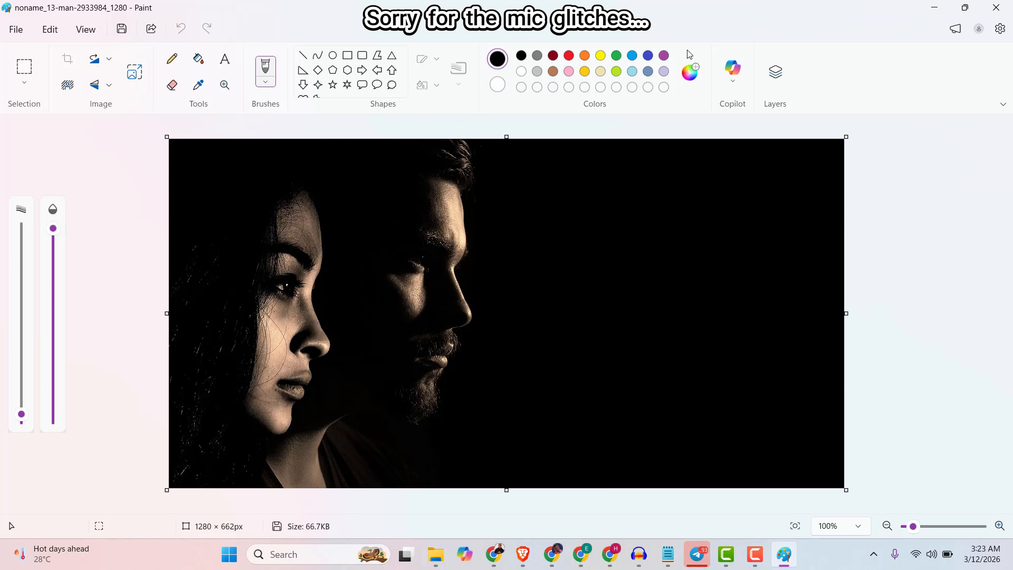
Erase the bearded man, including his neck and shoulder, using Generative erase with a much larger brush, and close Paint.
left_click(735, 89)
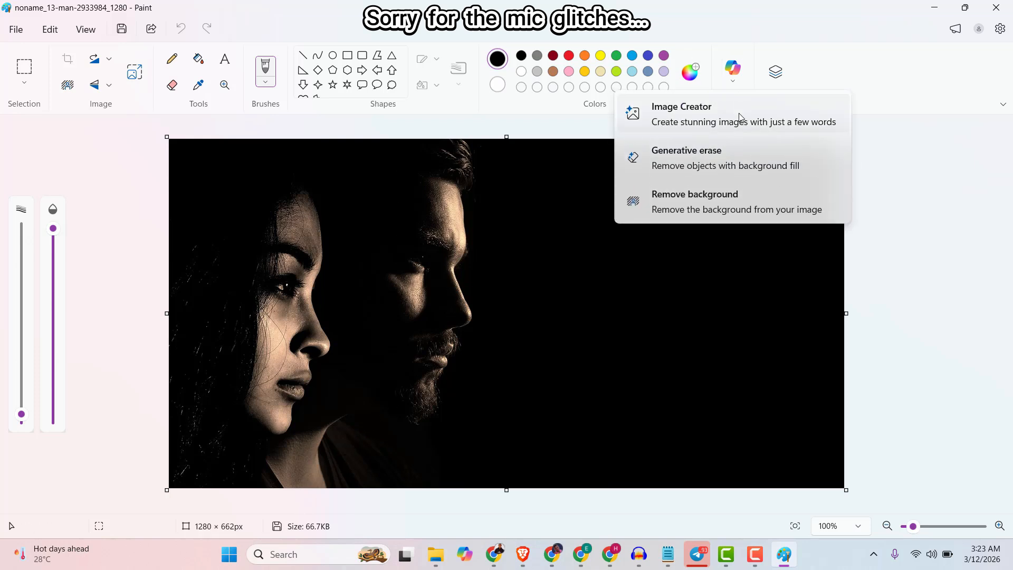
left_click(670, 157)
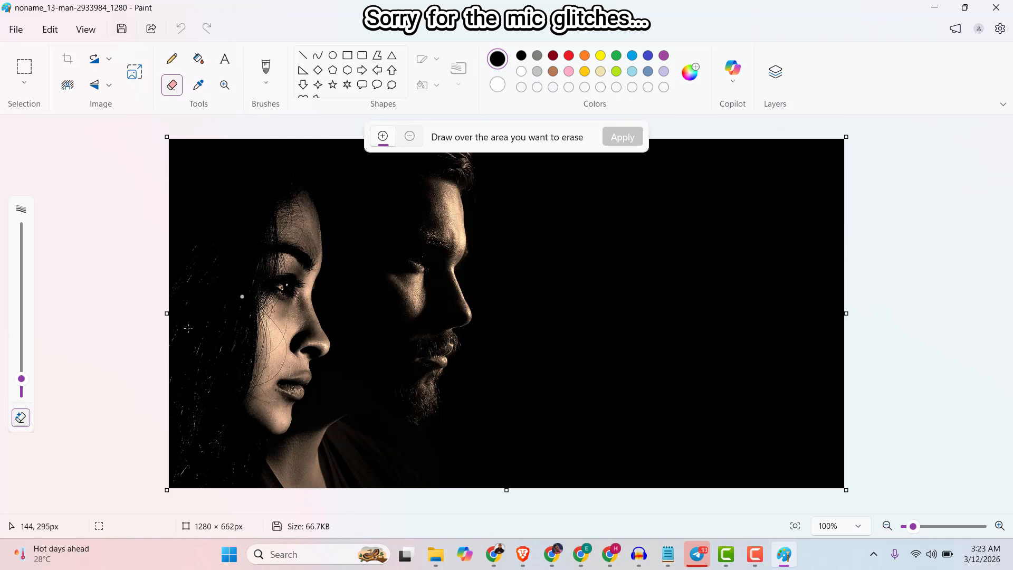
left_click_drag(19, 384, 17, 295)
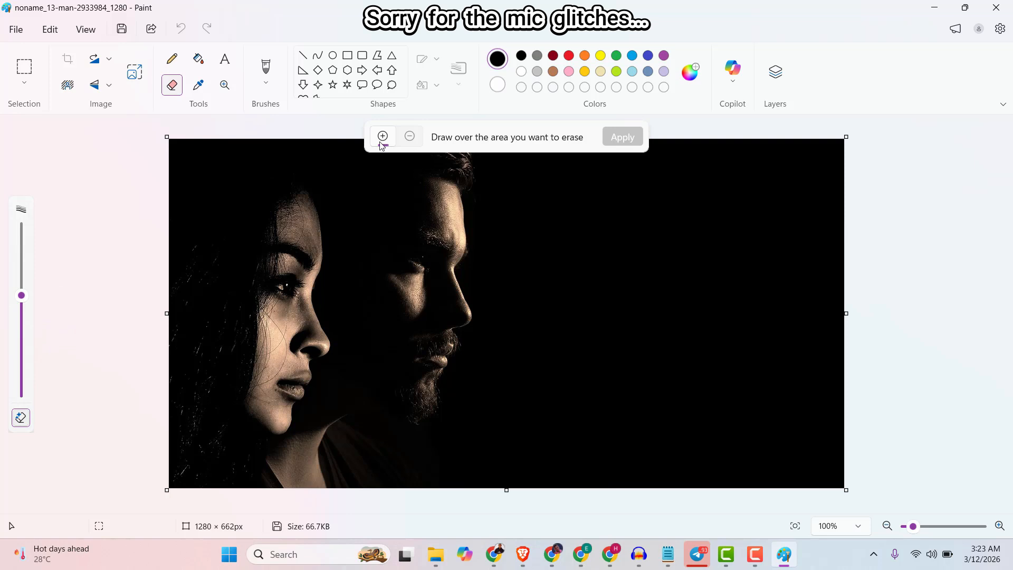
mouse_move(404, 164)
left_mouse_down()
mouse_move(468, 156)
mouse_move(384, 162)
mouse_move(452, 196)
mouse_move(448, 362)
mouse_move(375, 402)
mouse_move(332, 477)
mouse_move(290, 468)
mouse_move(316, 430)
mouse_move(387, 388)
mouse_move(413, 289)
mouse_move(416, 218)
mouse_move(374, 145)
mouse_move(354, 421)
mouse_move(364, 478)
left_mouse_up()
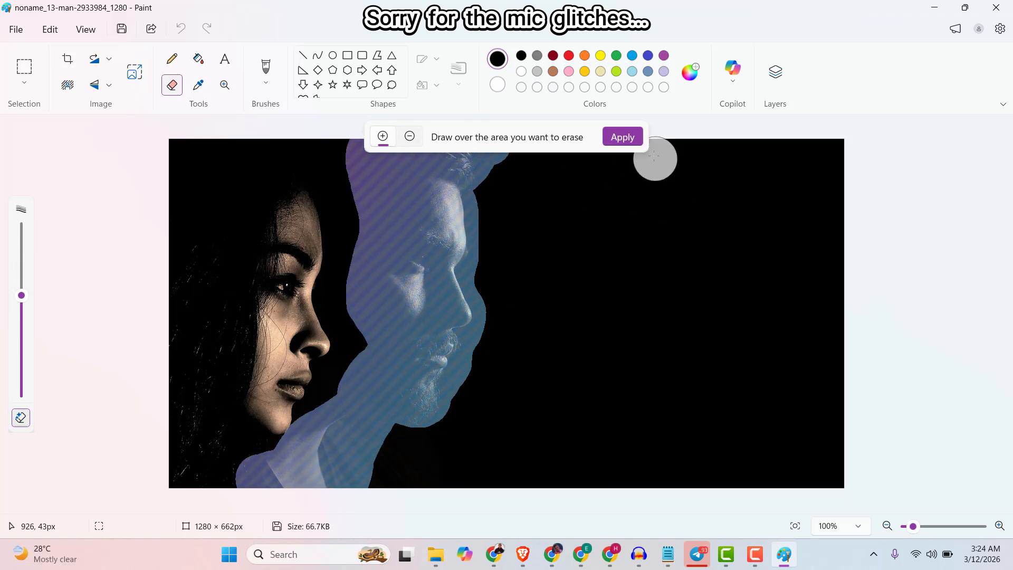
left_click(623, 139)
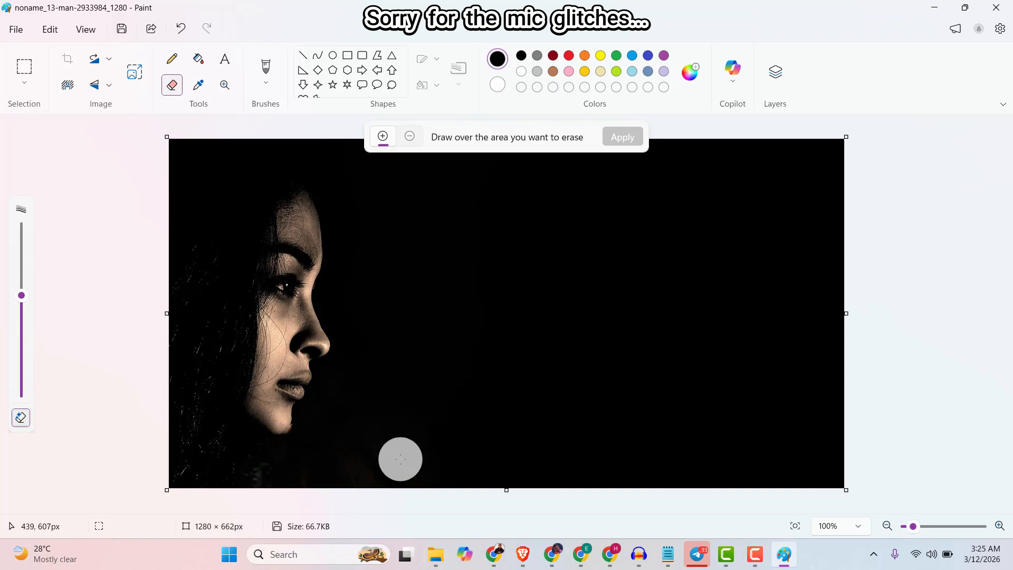
left_click(996, 7)
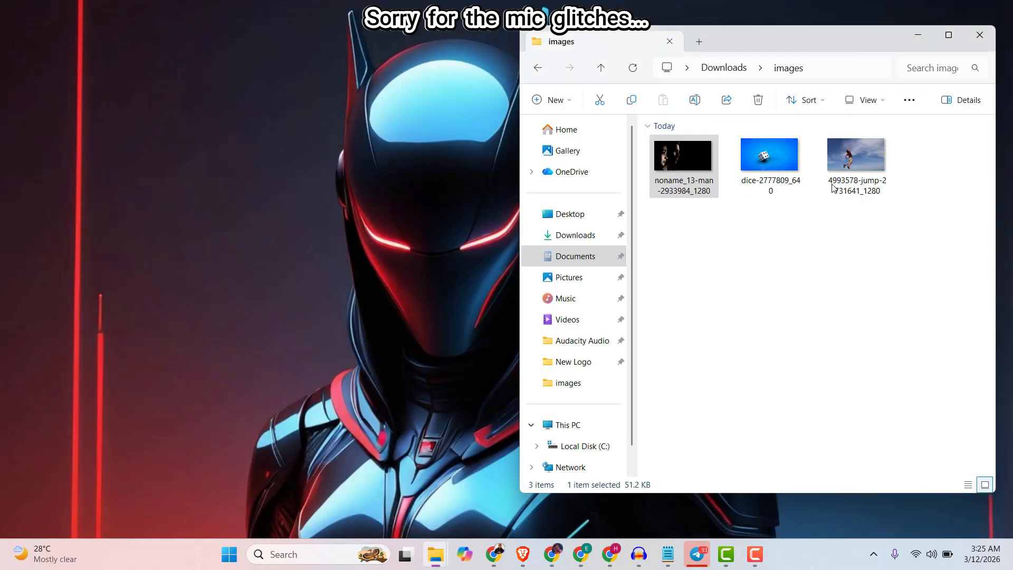
Open the edited noname_13-man-2933984_1280 picture in the photo viewer and inspect it slightly enlarged.
left_click(698, 164)
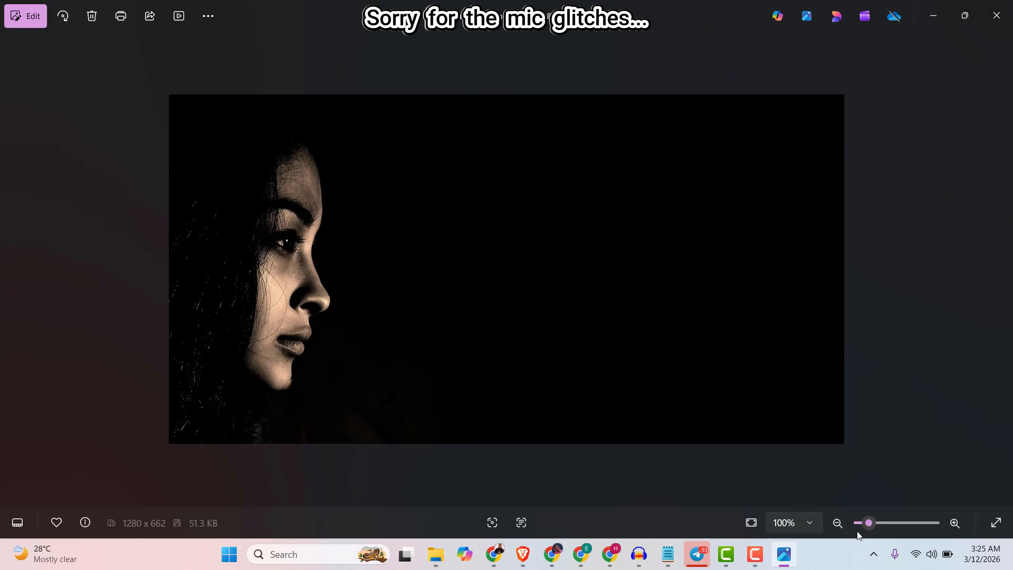
mouse_move(874, 523)
left_mouse_down()
mouse_move(883, 523)
mouse_move(868, 534)
left_mouse_up()
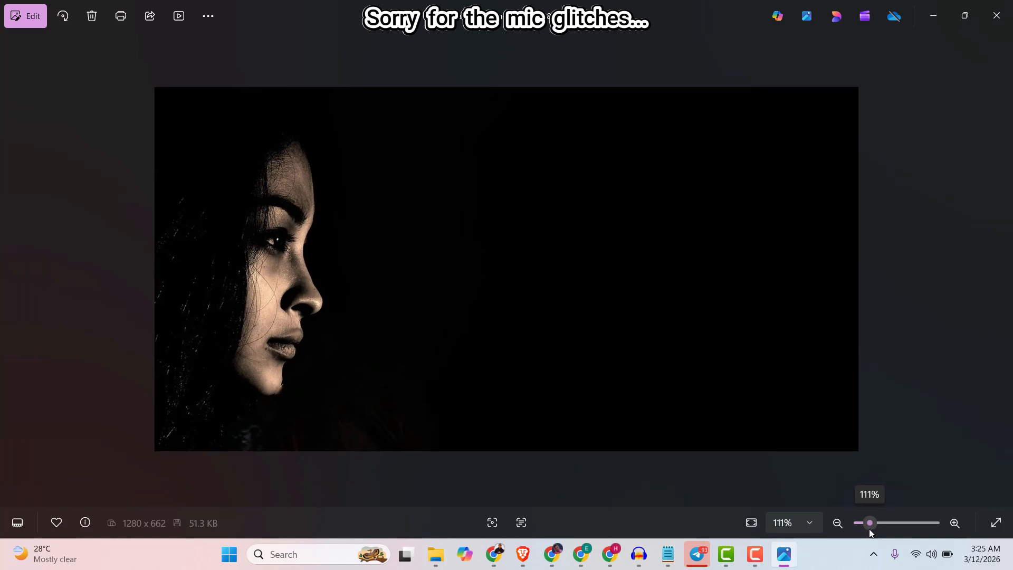